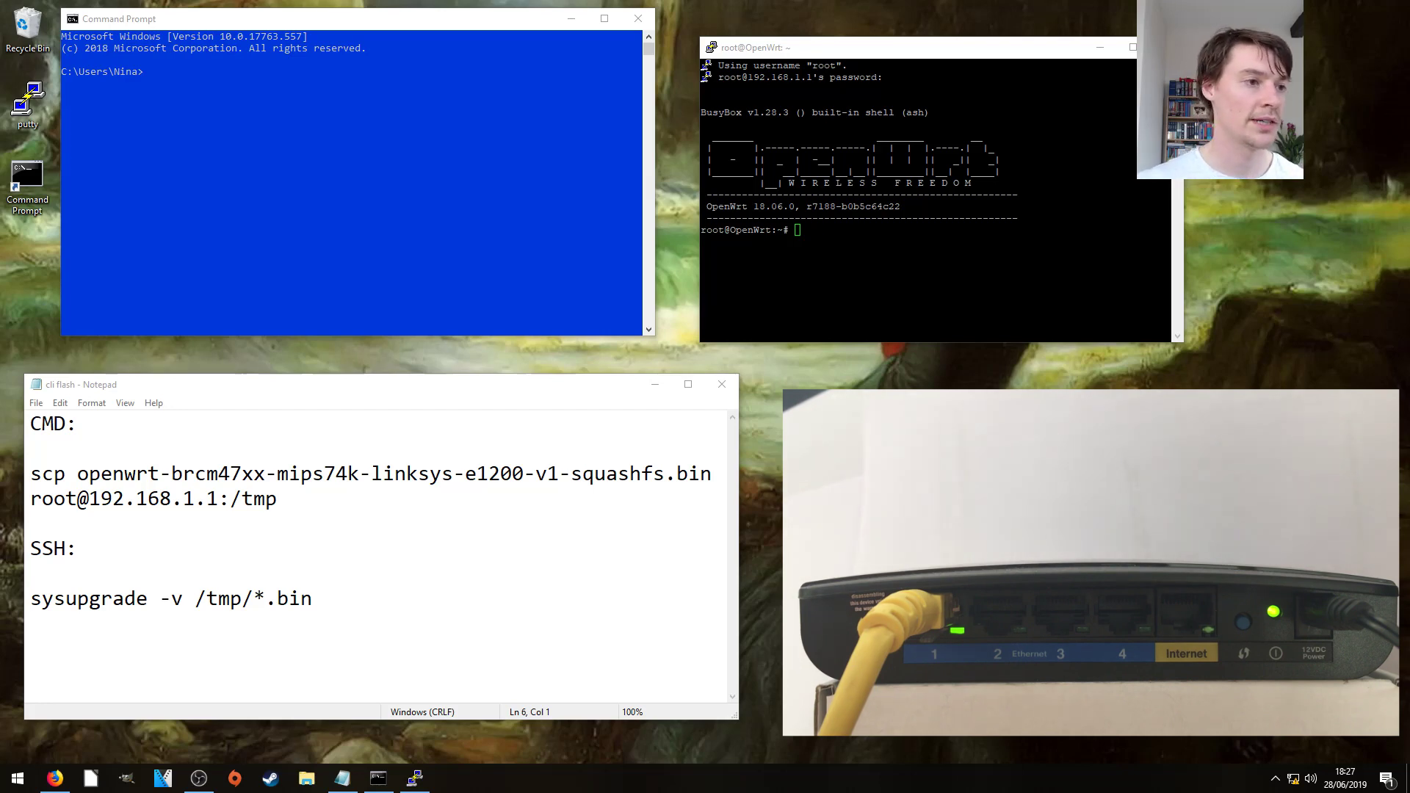
left_click(261, 155)
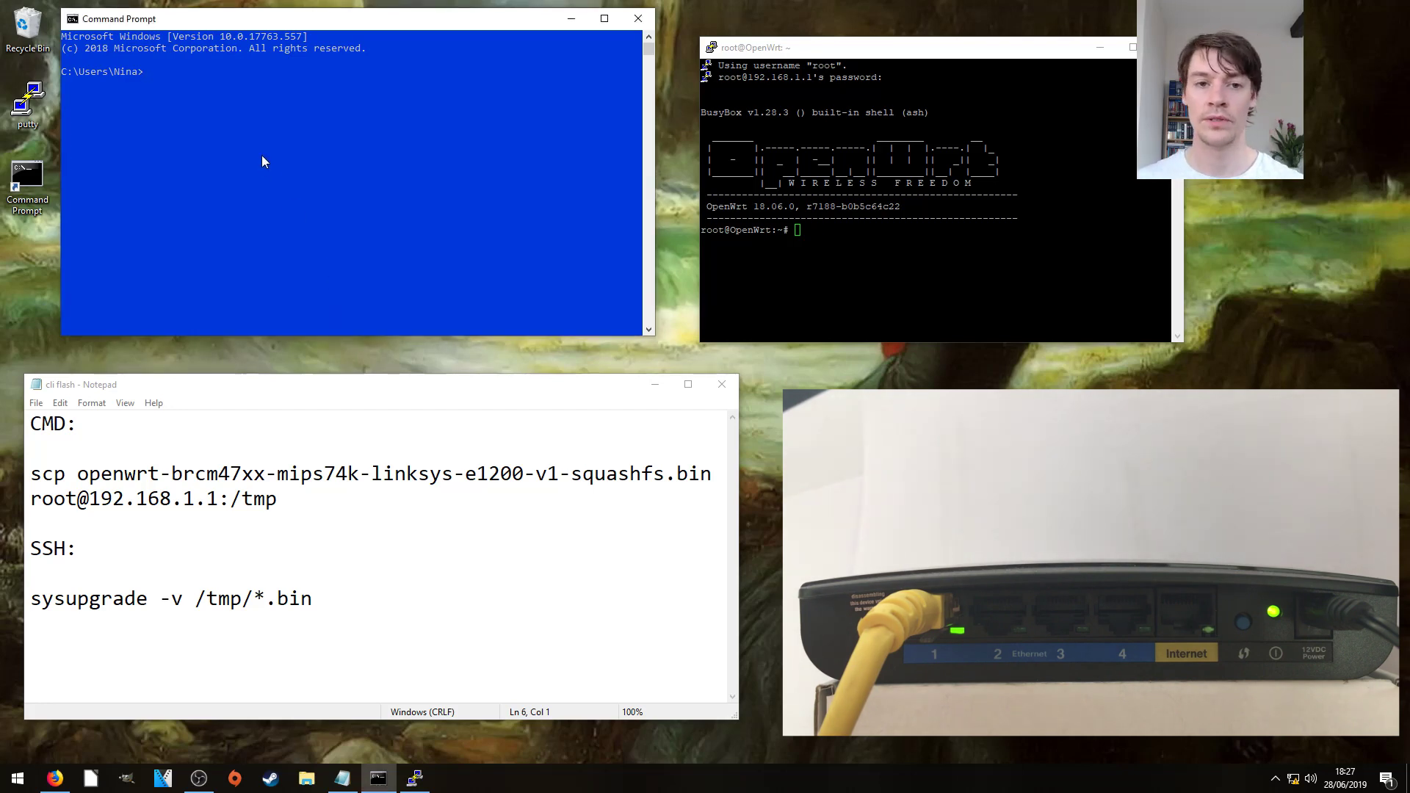
type("scp")
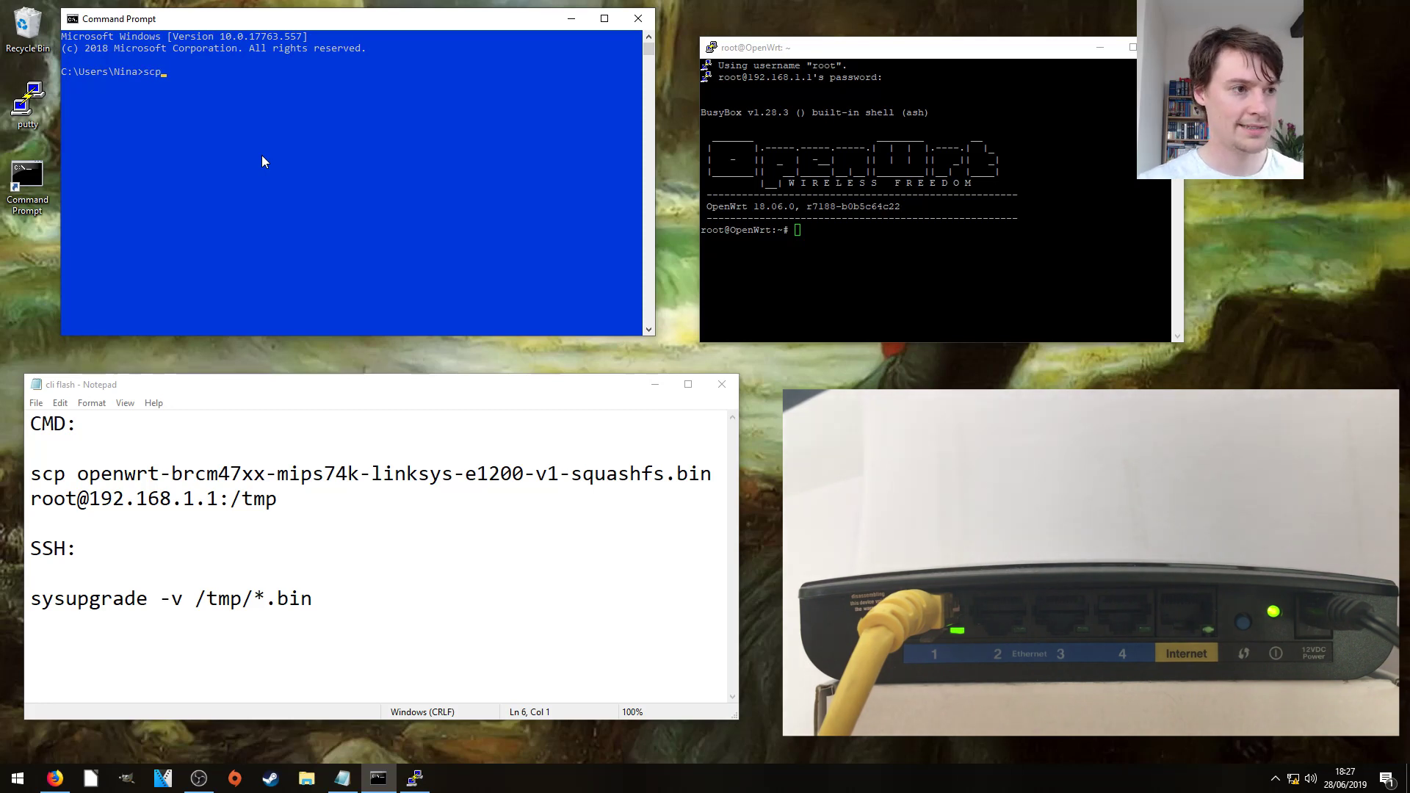
type(" openwrt-brcm47xx-mips74k-linksys-e1200-v1-squashfs.bin r")
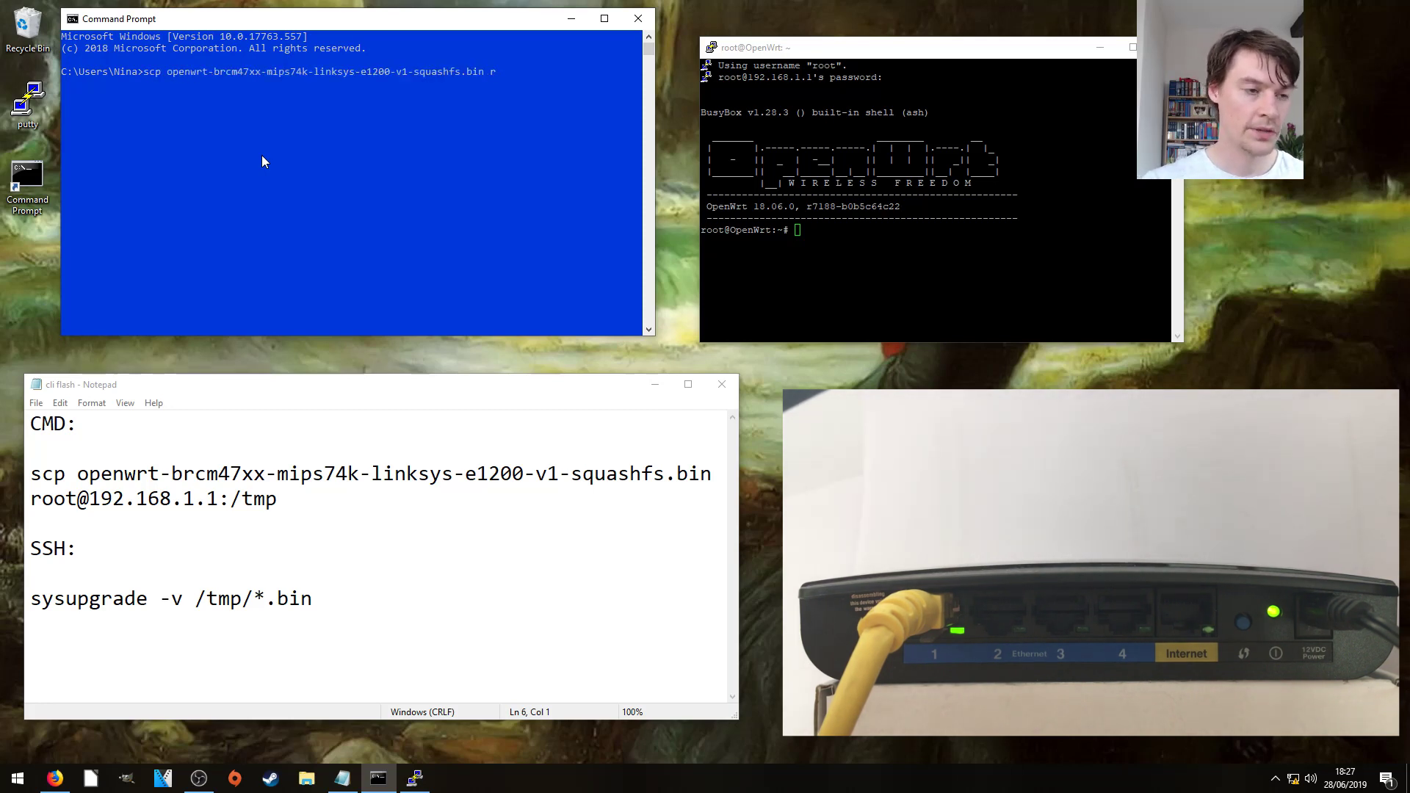
type("oot@192.168.1.1")
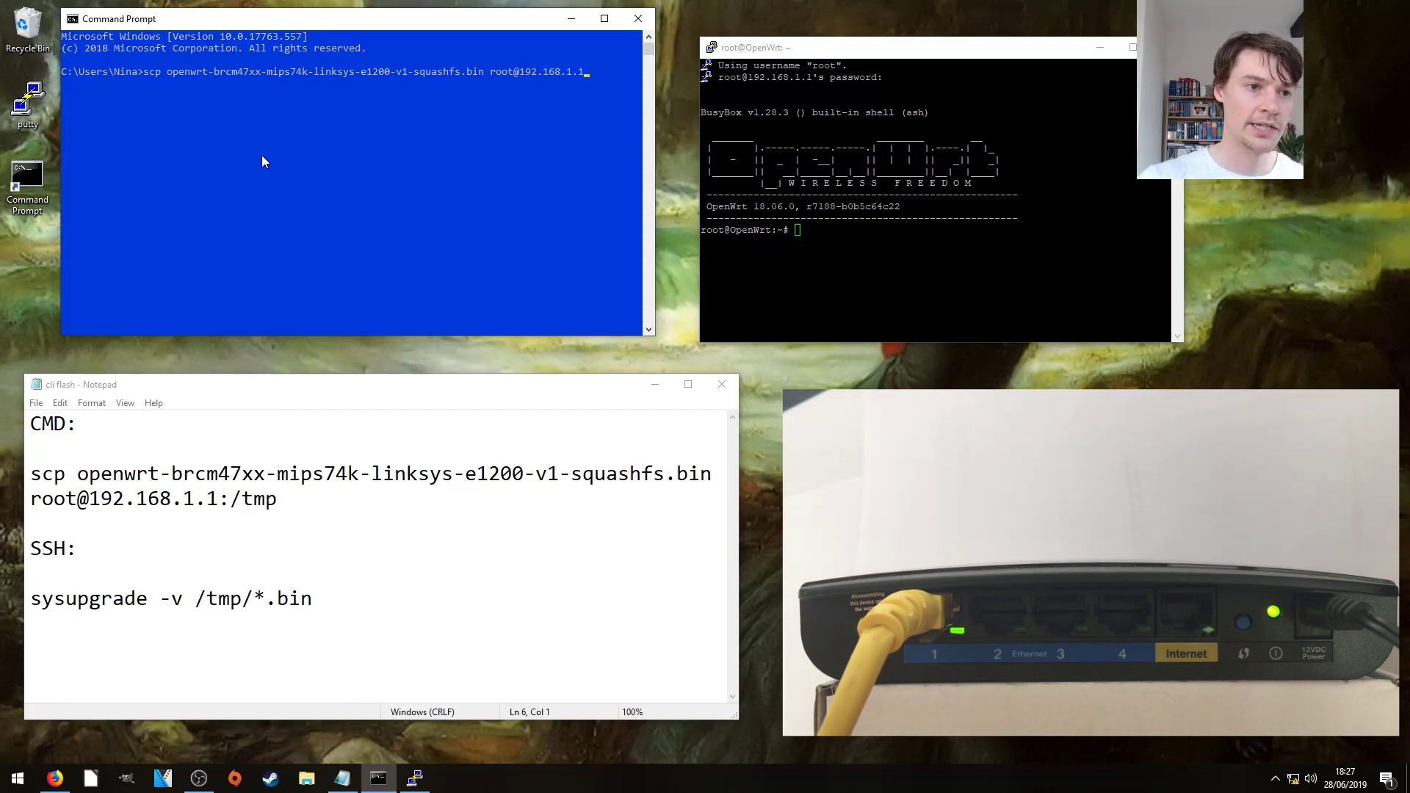
type(":/tmp")
key("Return")
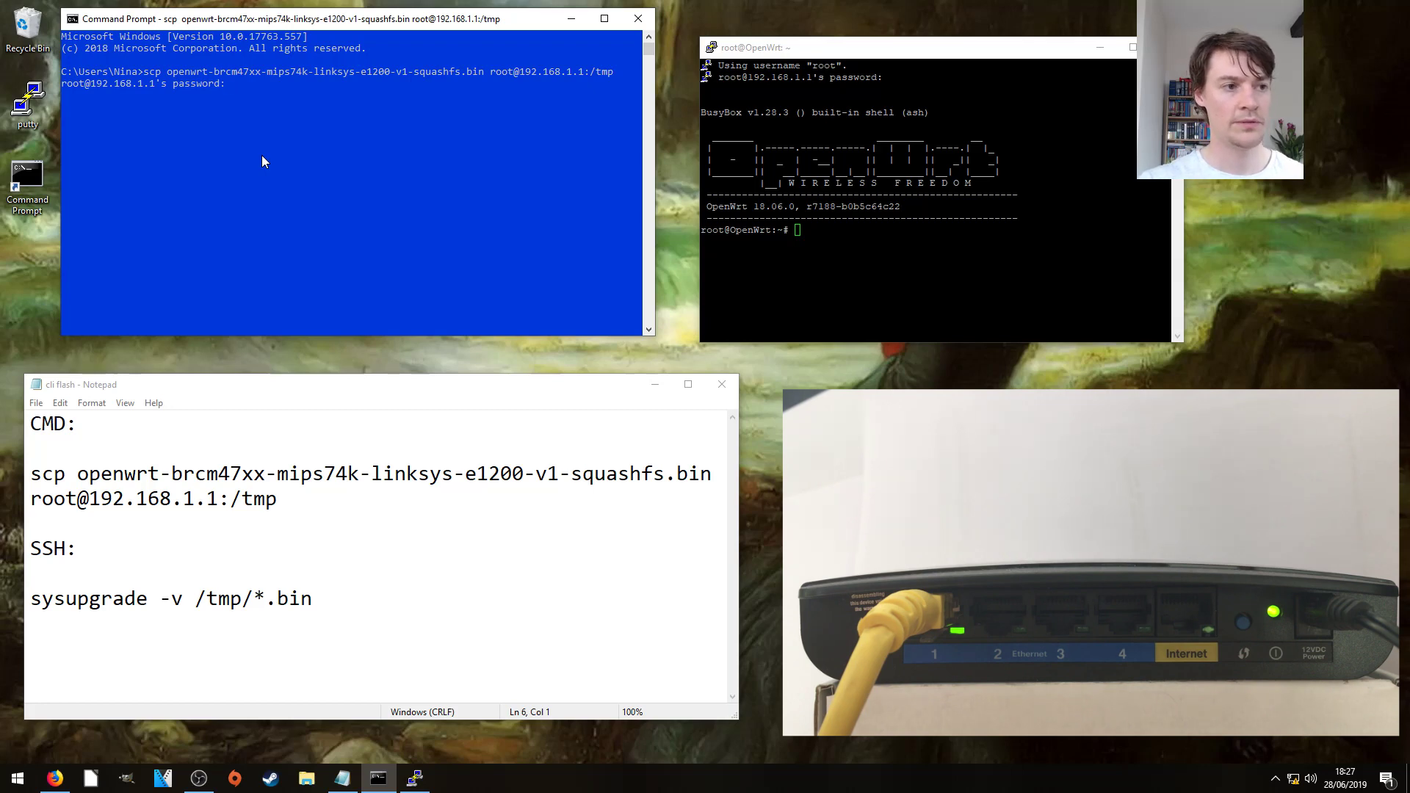
key("Return")
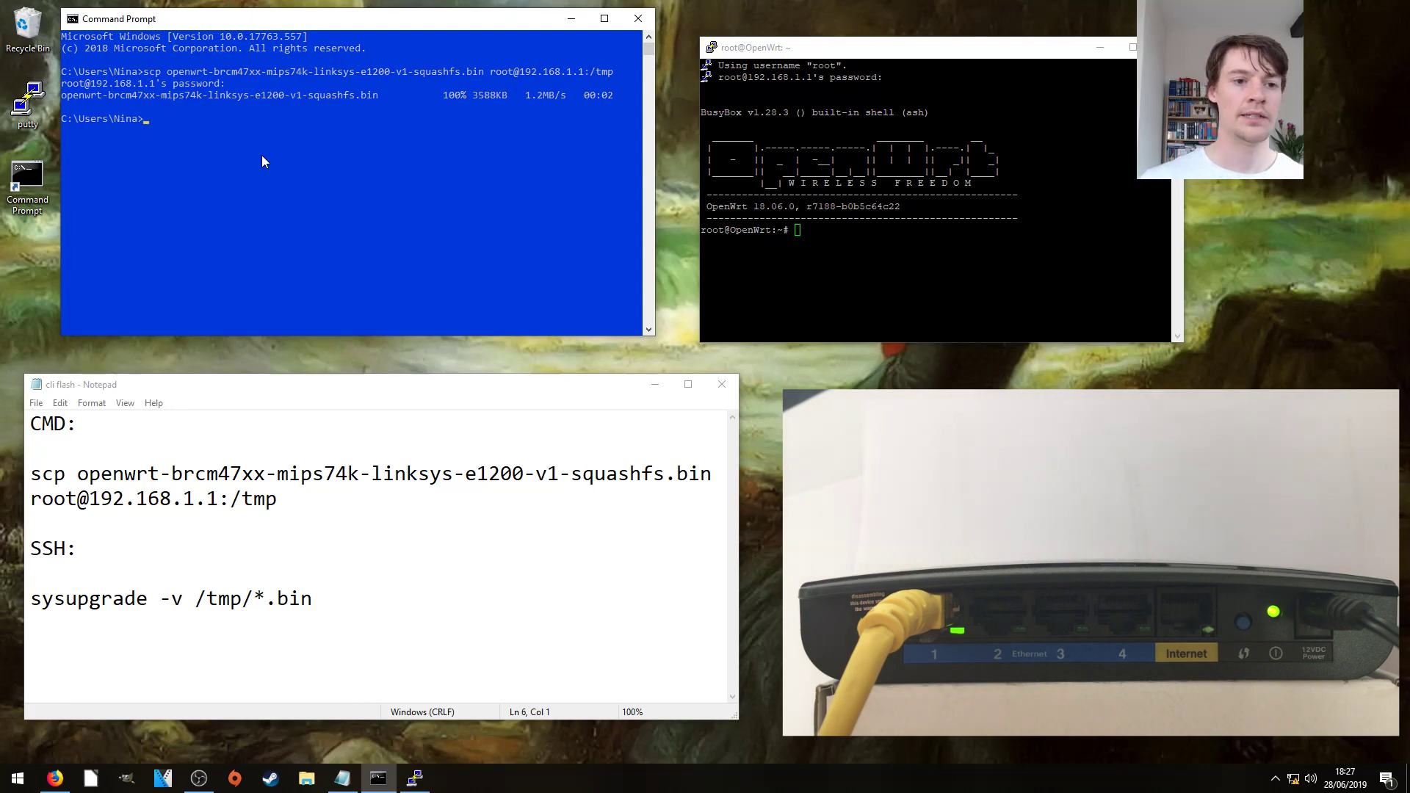
key("alt+Tab")
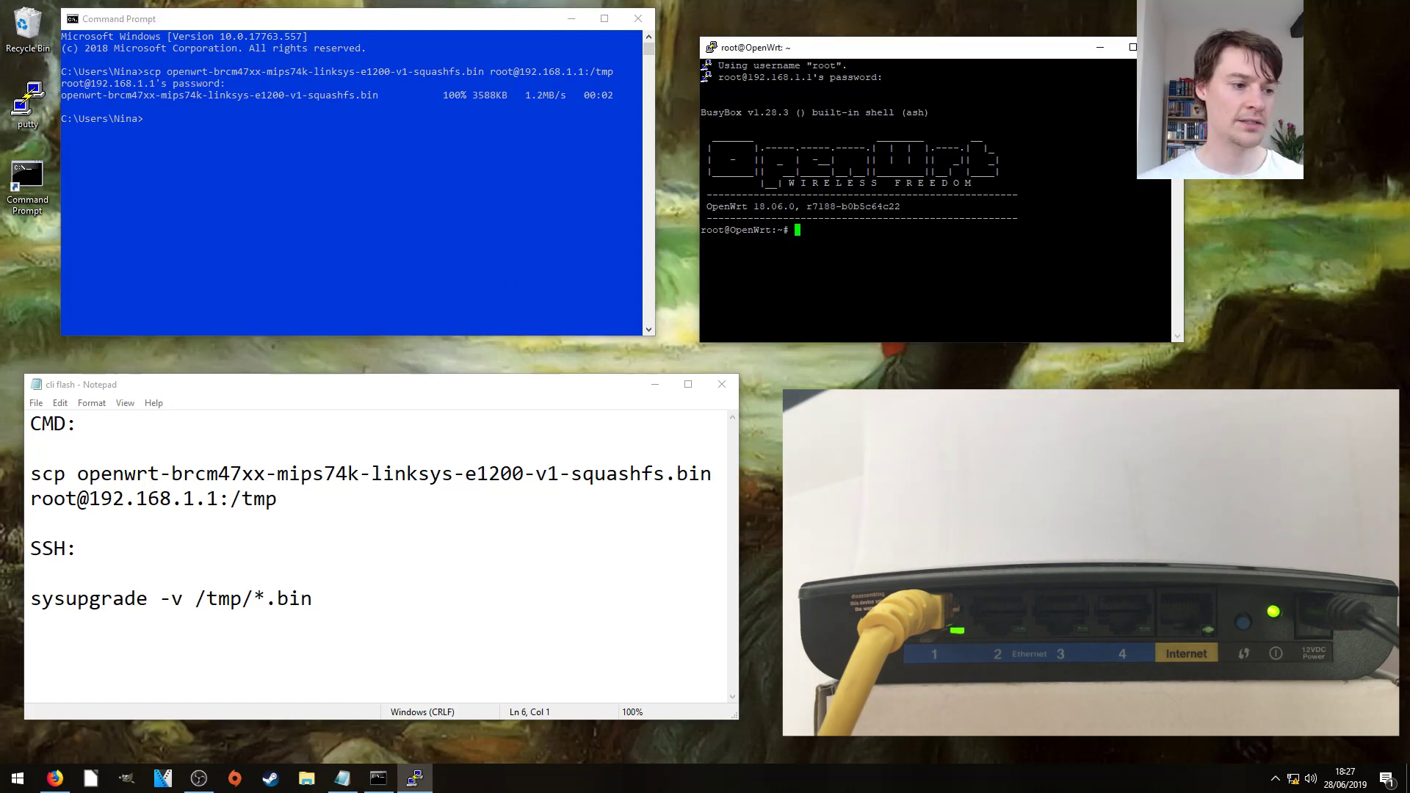
type("sys")
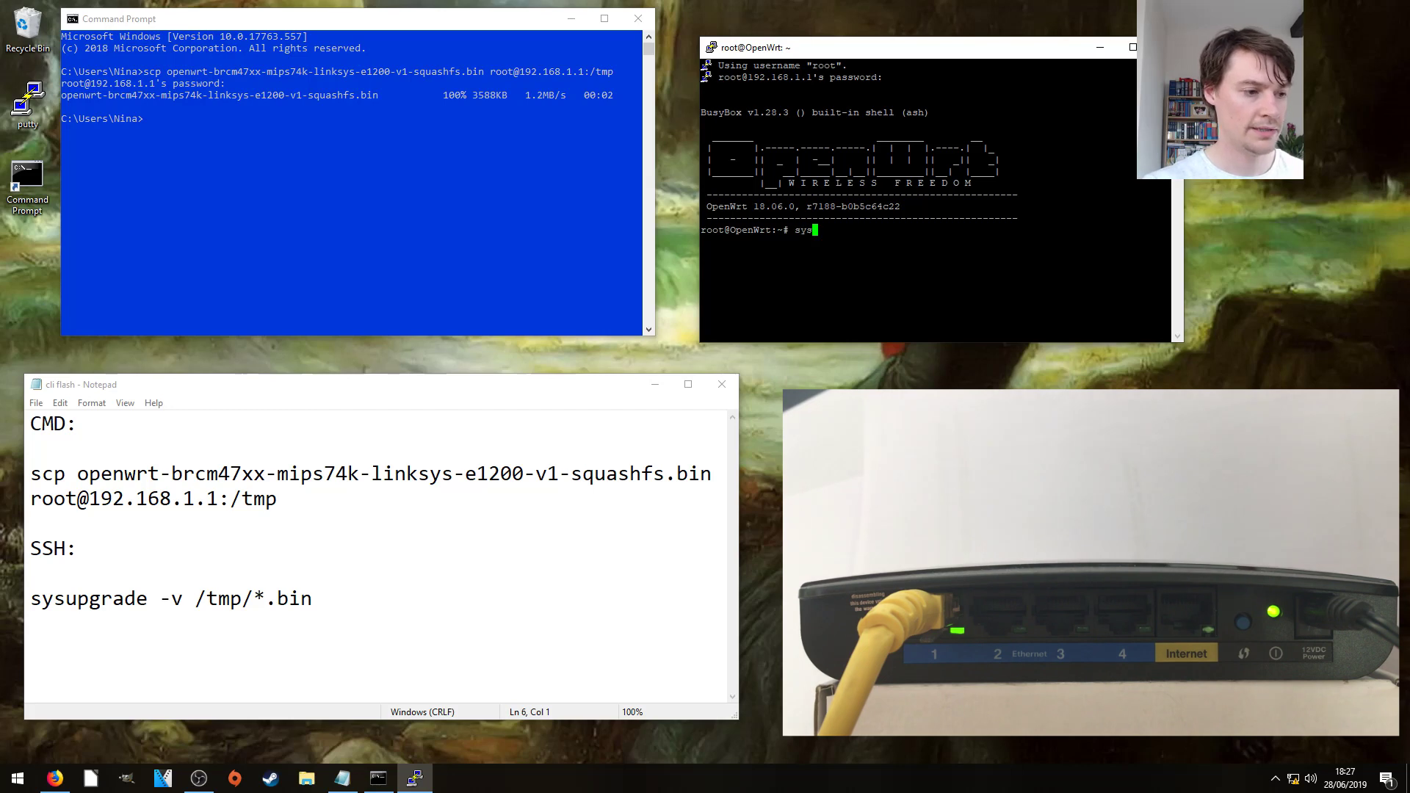
type("upgrade")
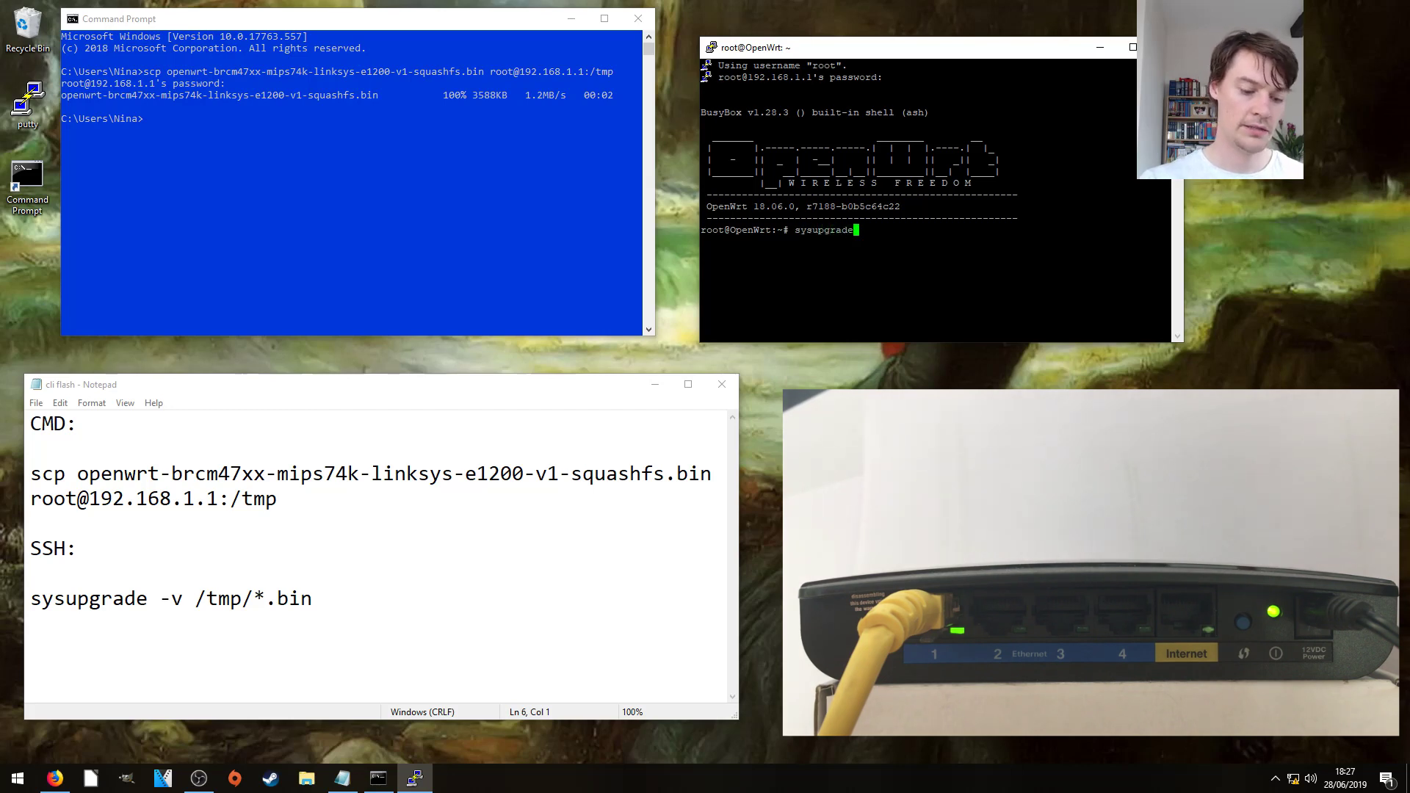
type(" -v /t")
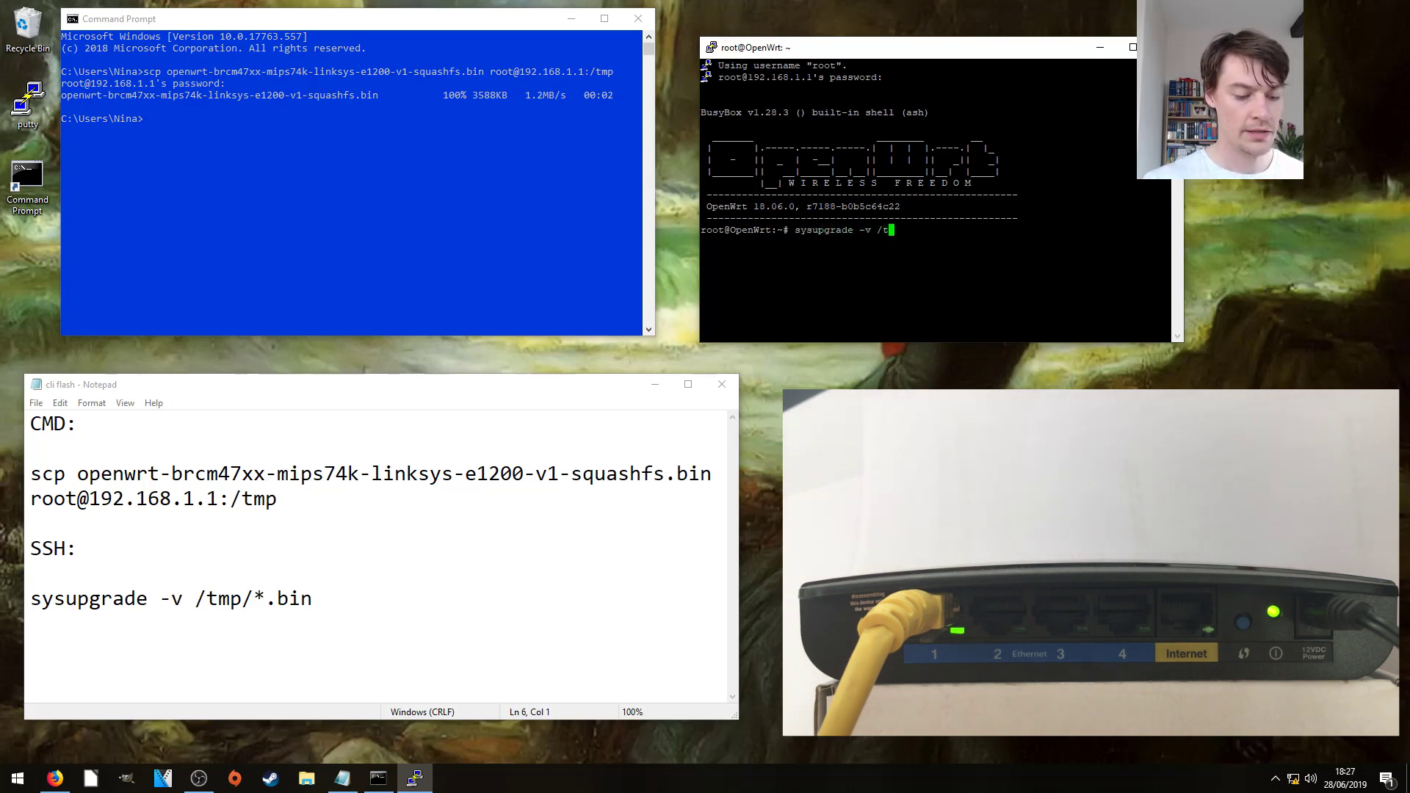
type("mp")
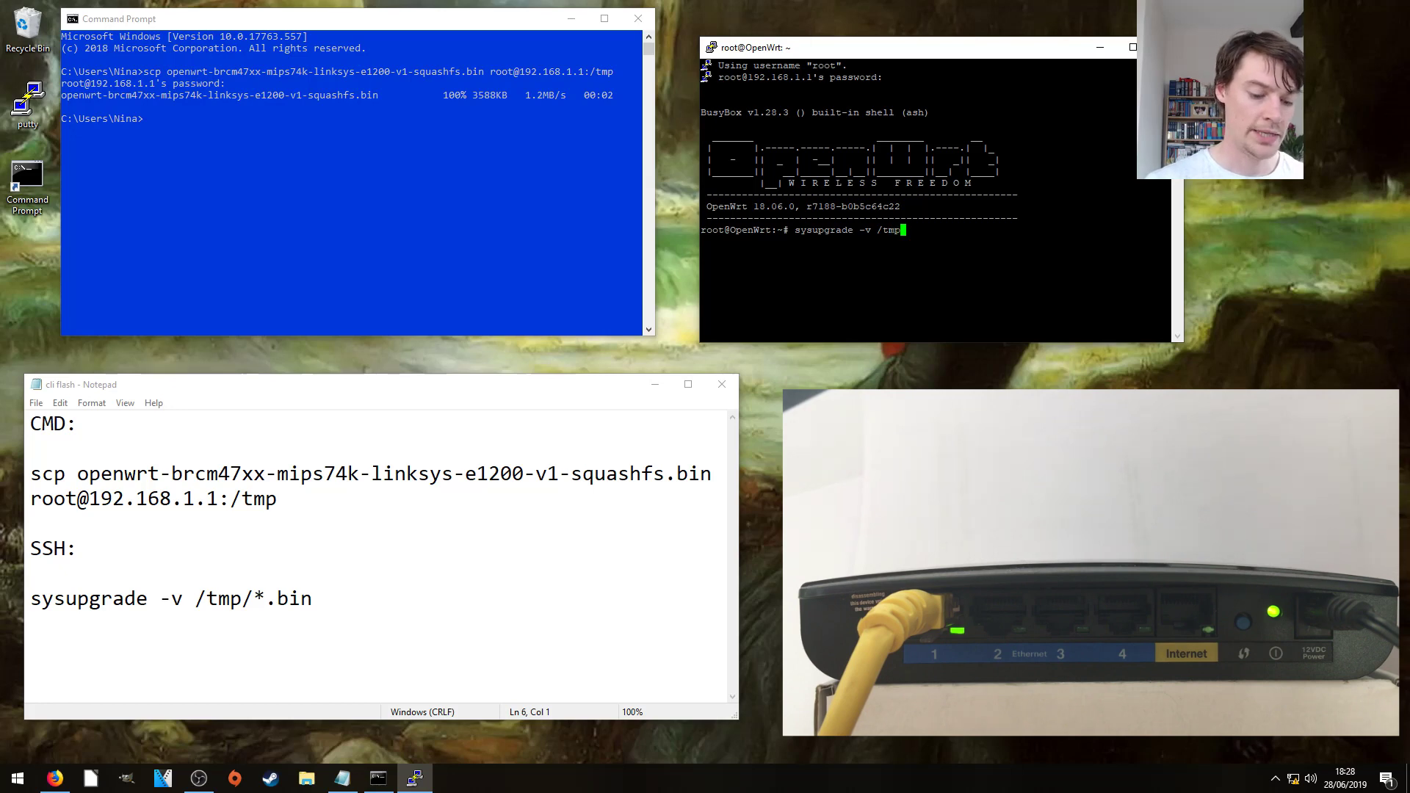
type("/*.bin")
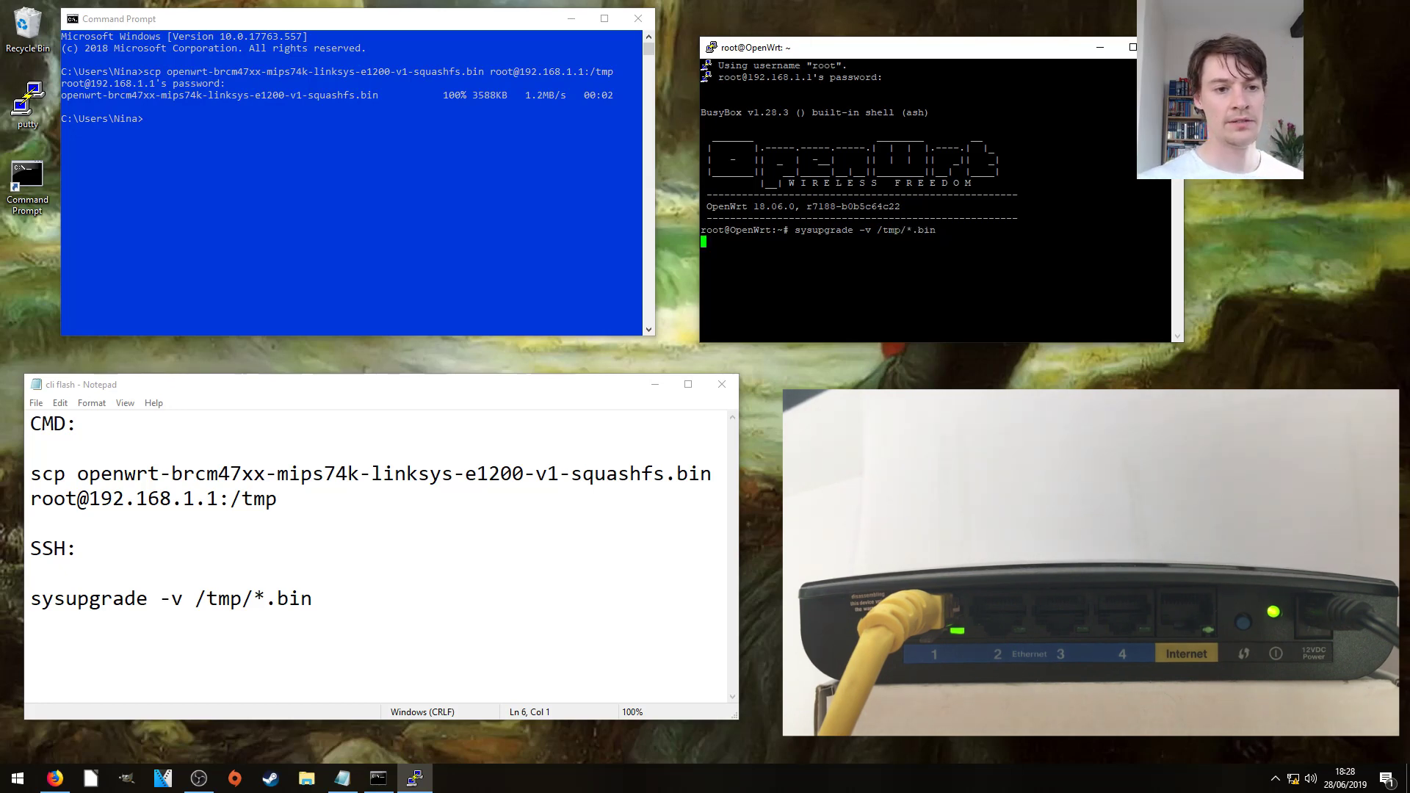
- Flash /tmp/*.bin with sysupgrade -v, close the dropped session, and ping 192.168.1.1 continuously
key("Return")
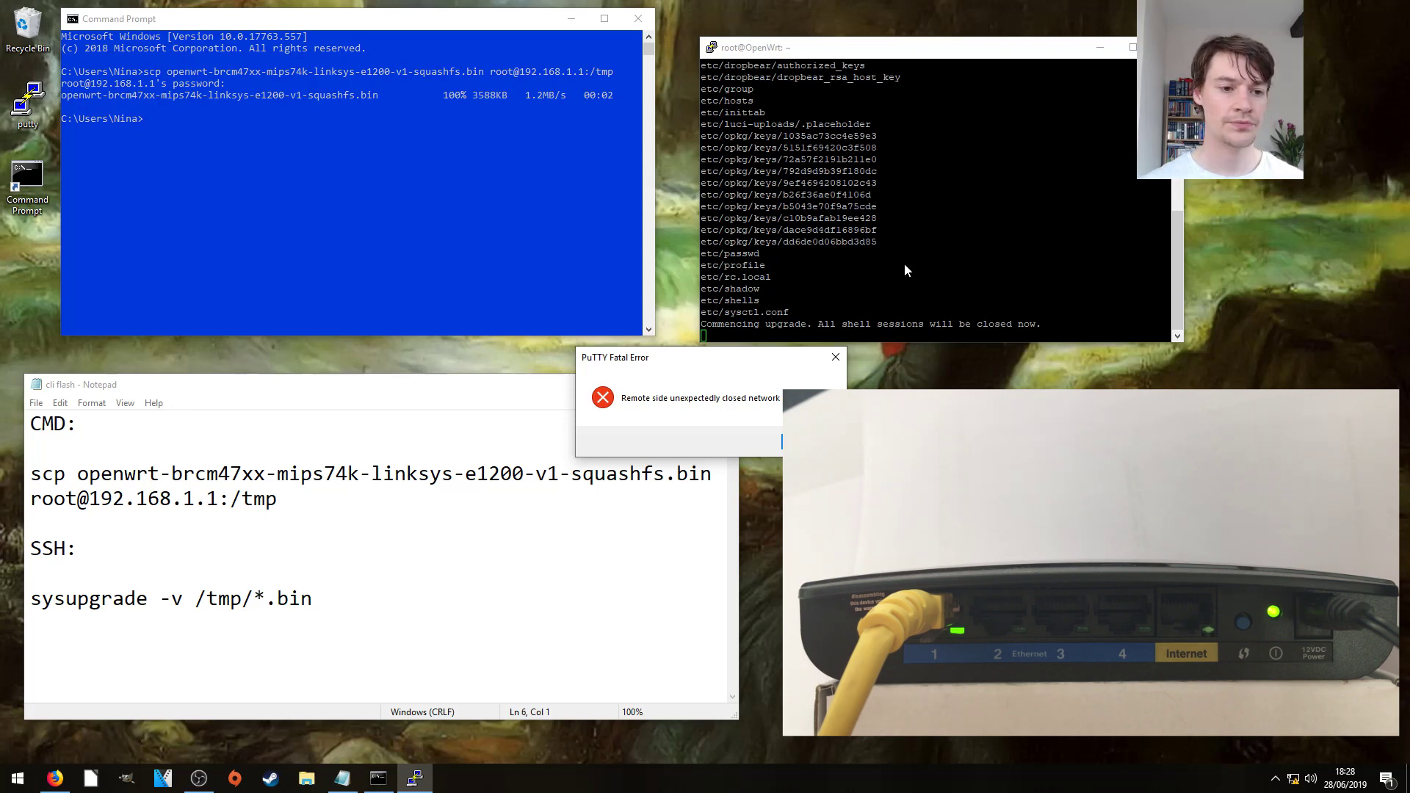
key("Return")
key("alt+F4")
left_click(177, 132)
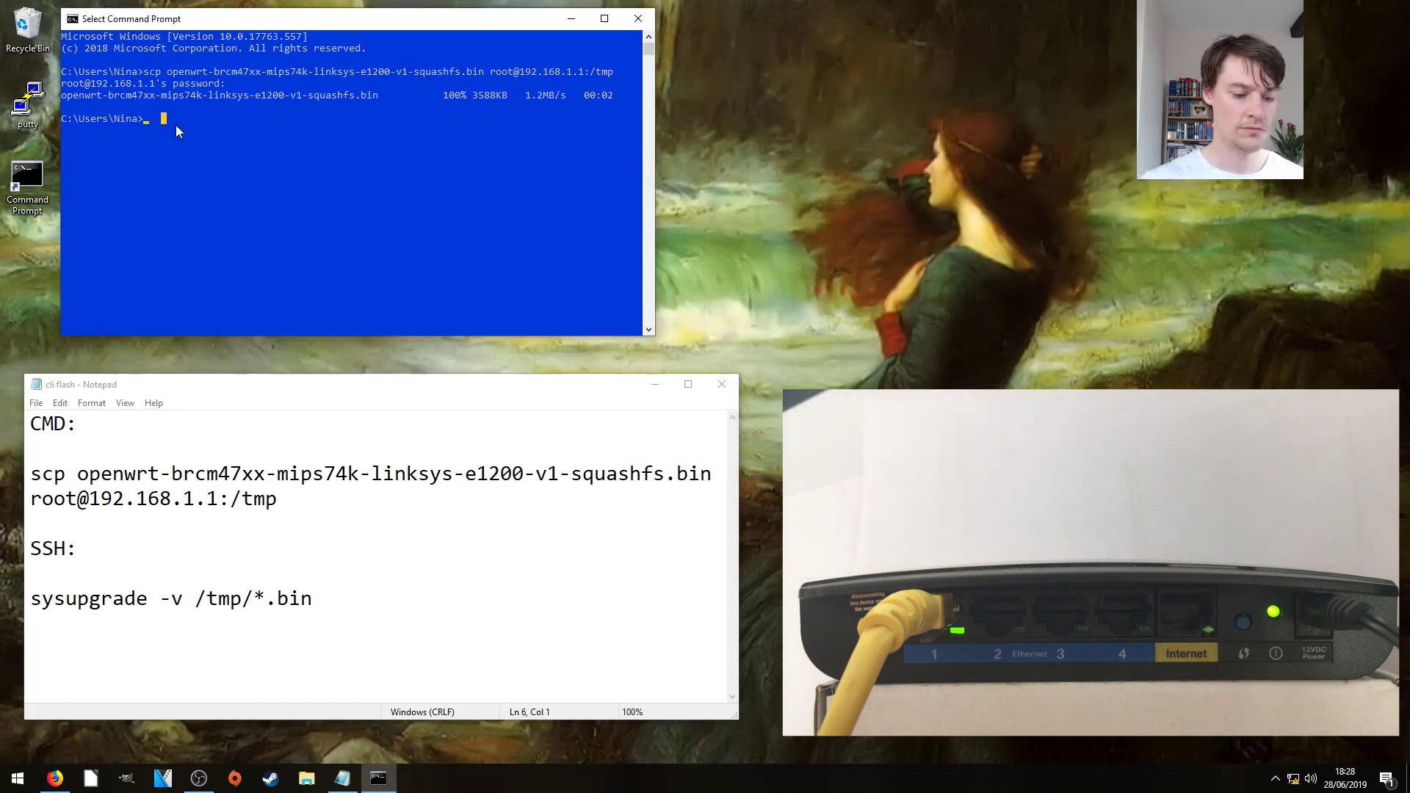
type("ping 192.168.1.1 -t")
key("Return")
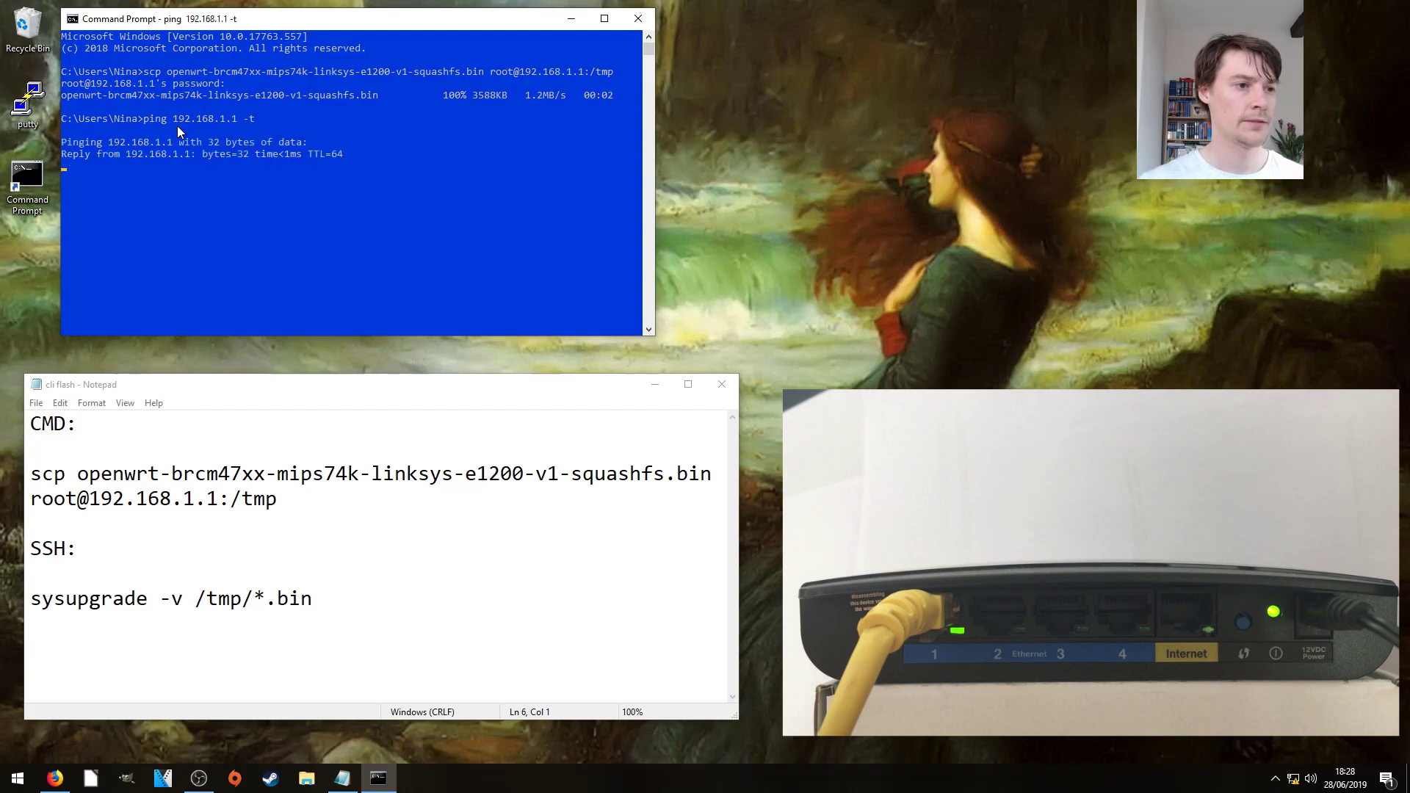
double_click(33, 101)
type("root@192.168.1.1")
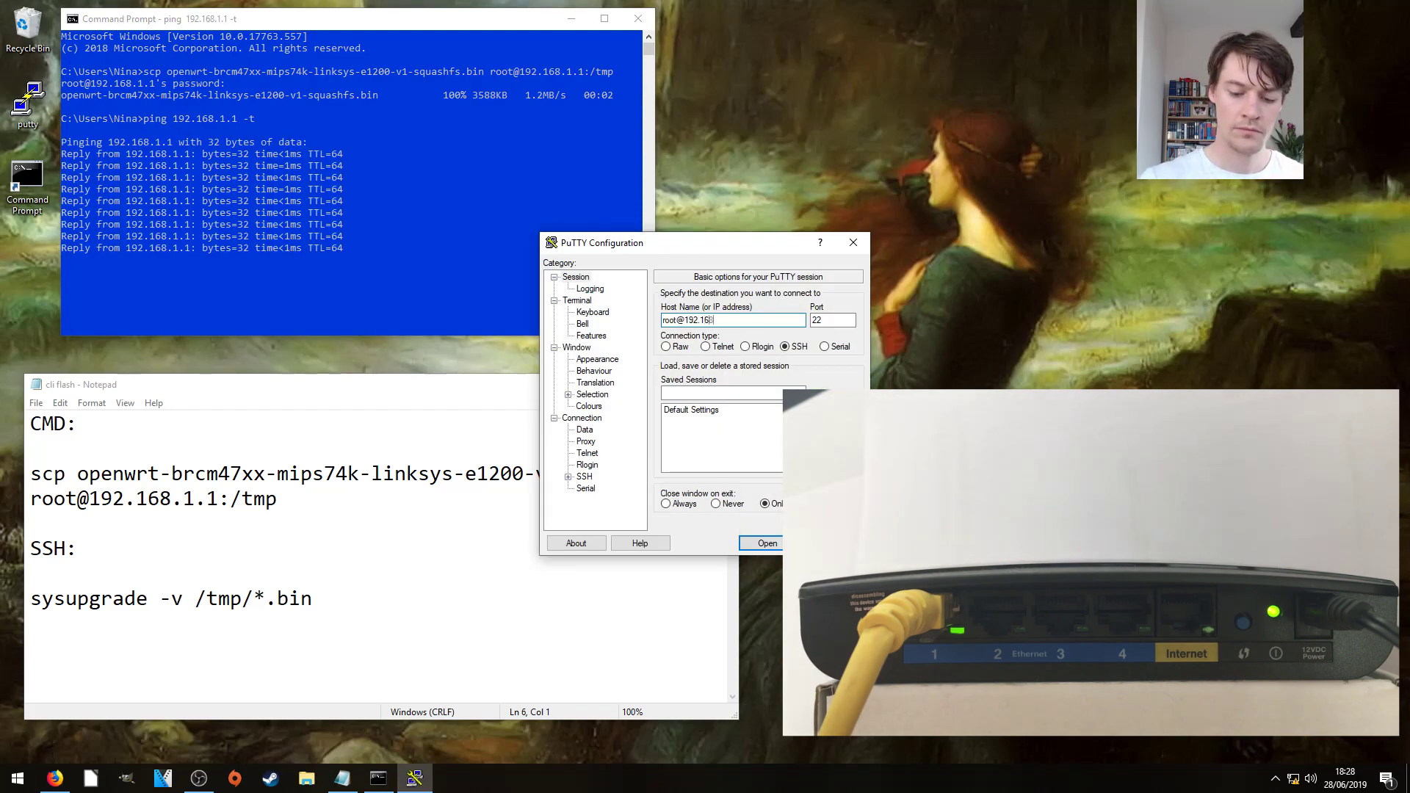
left_click_drag(712, 243, 928, 90)
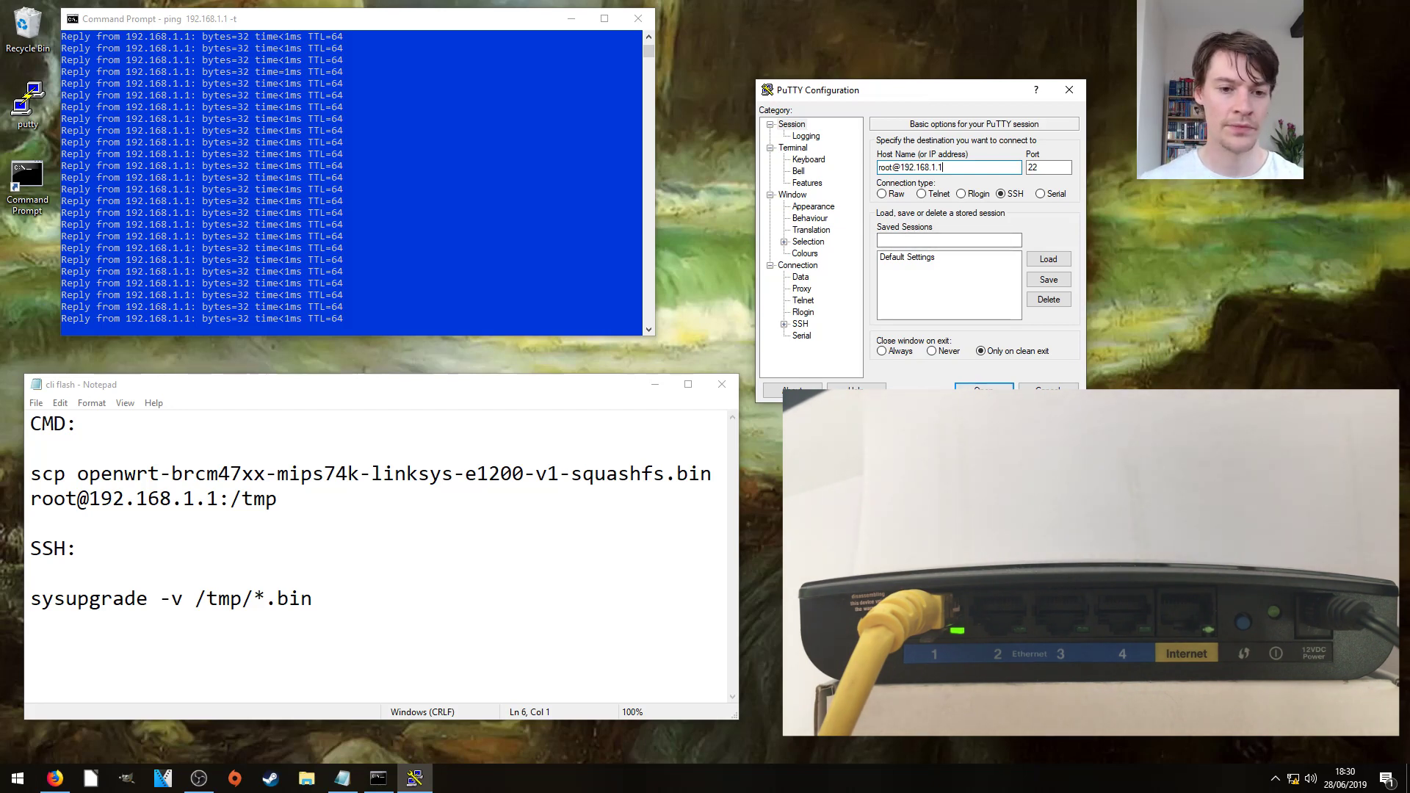
left_click(984, 389)
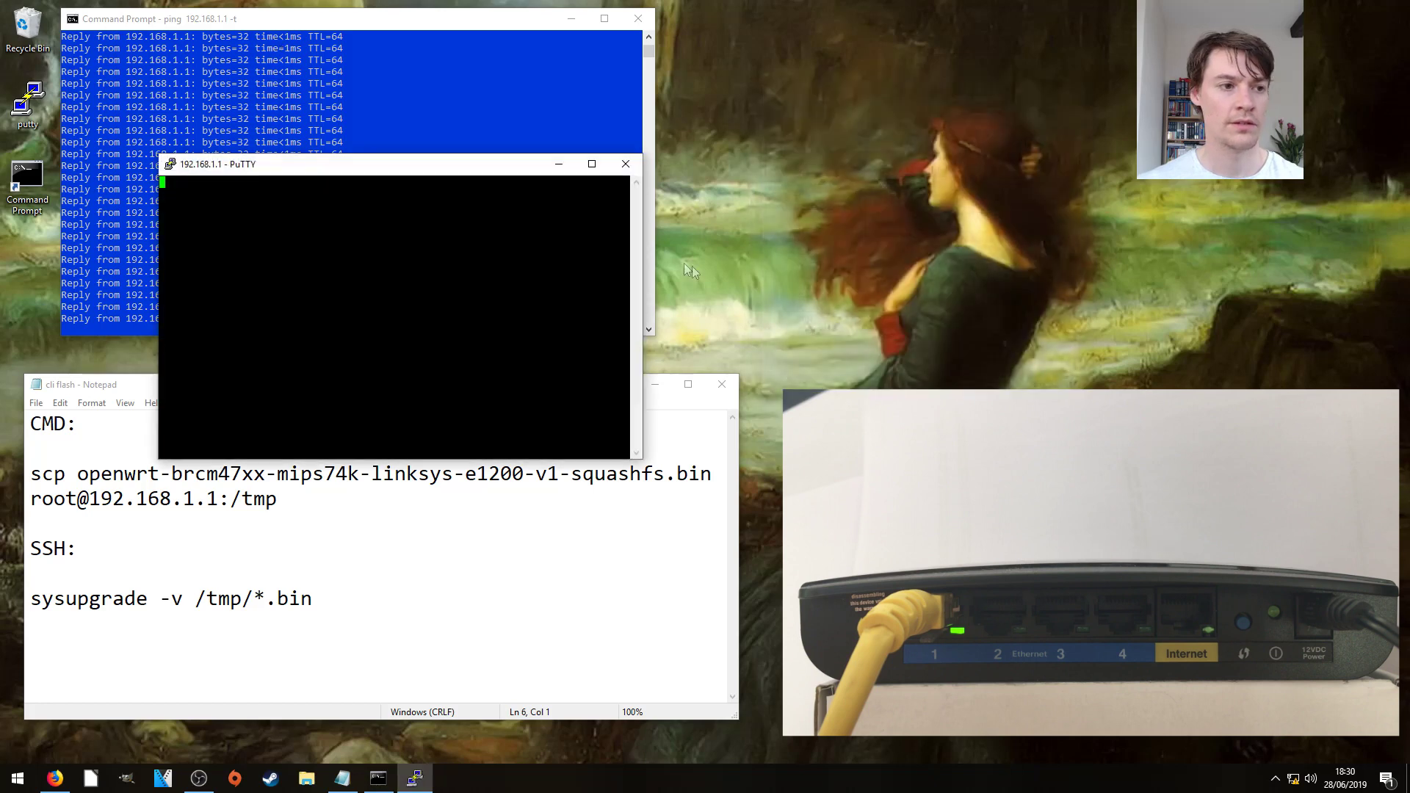
- Log in as root and highlight 'OpenWrt 18.06.2' in the login banner
left_click_drag(485, 168, 1087, 62)
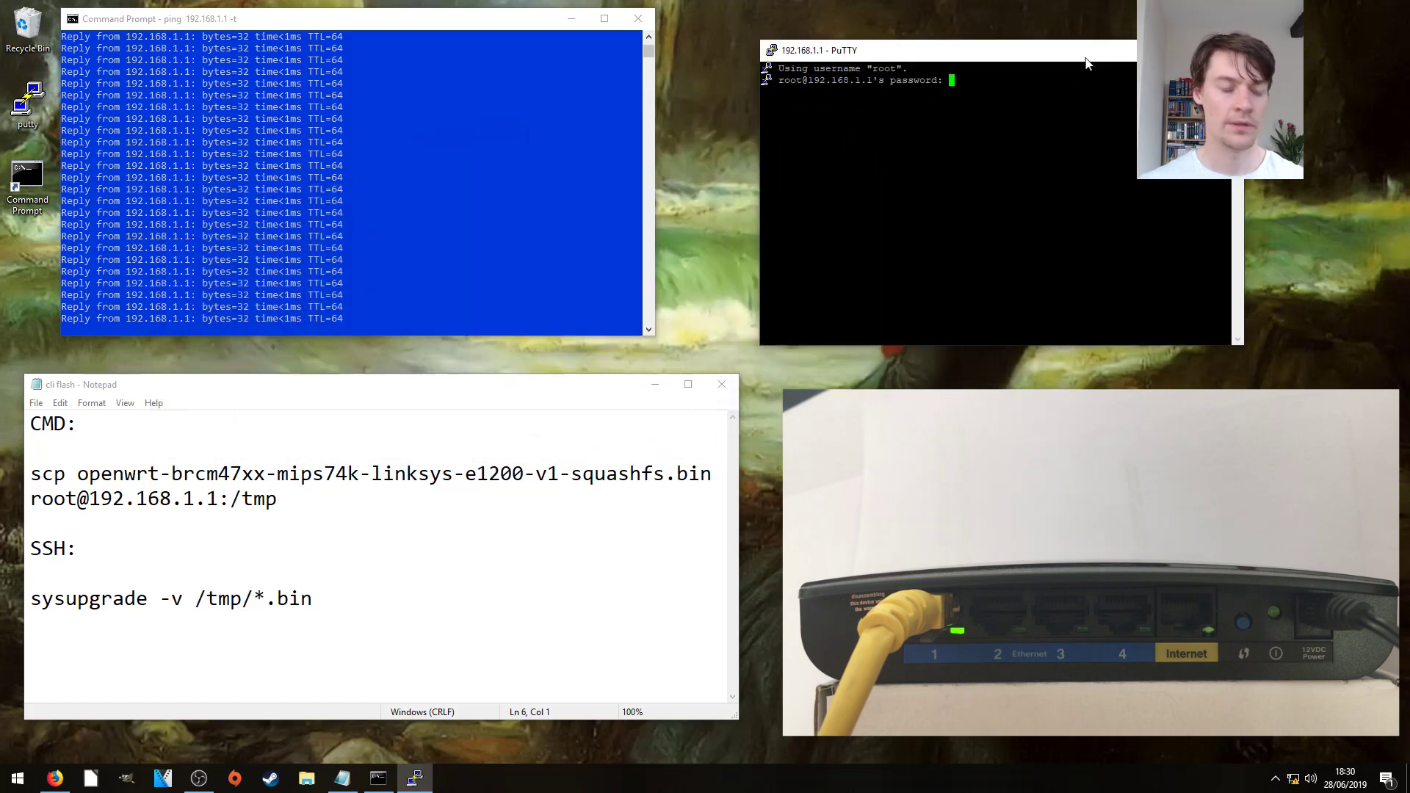
key("Return")
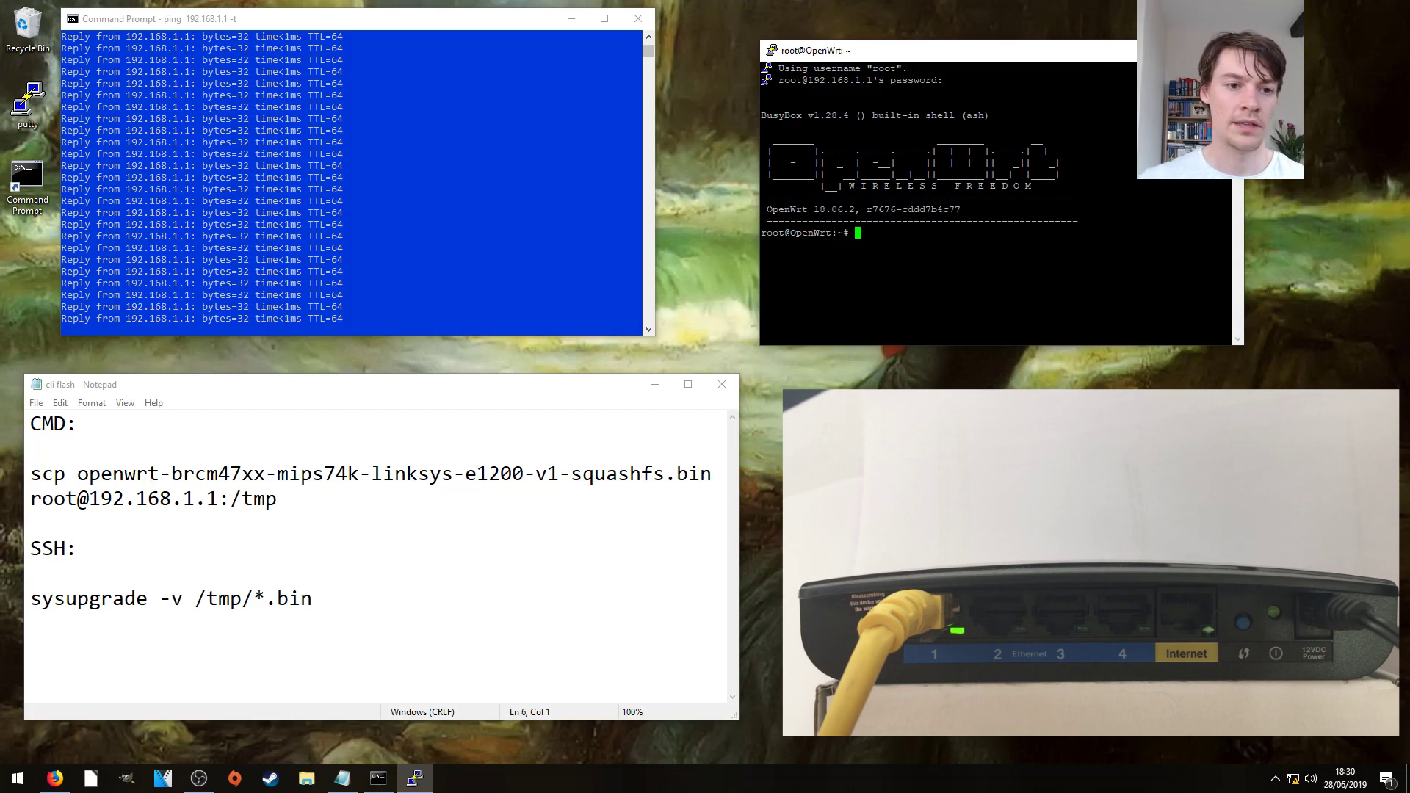
left_click_drag(767, 210, 860, 210)
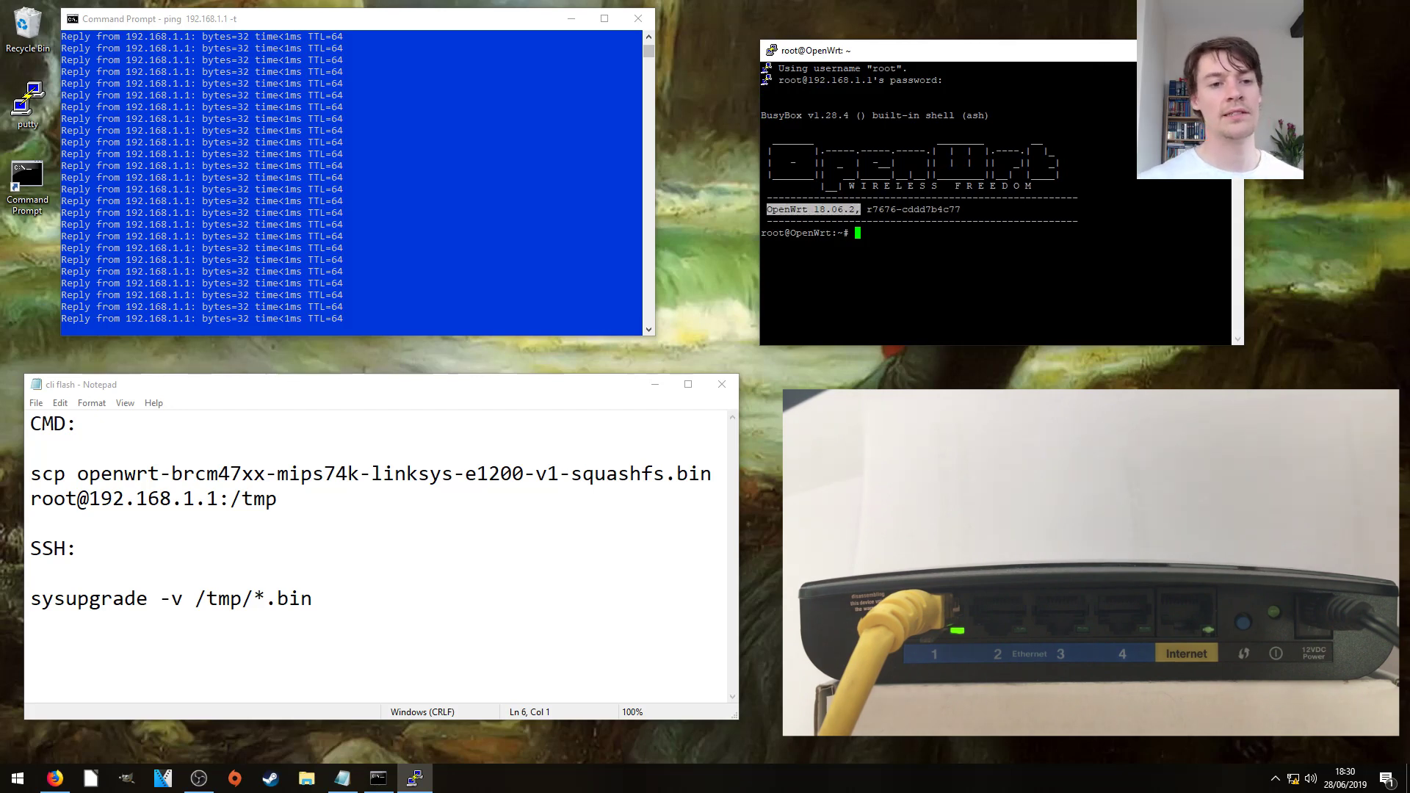